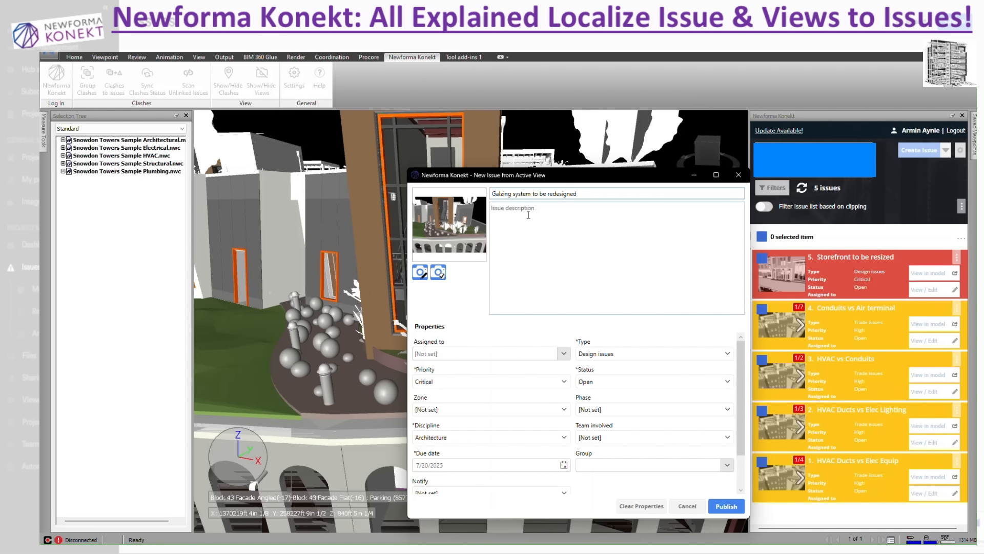
Enter "to be reviewed with the design team" as the new issue's description
left_click(527, 235)
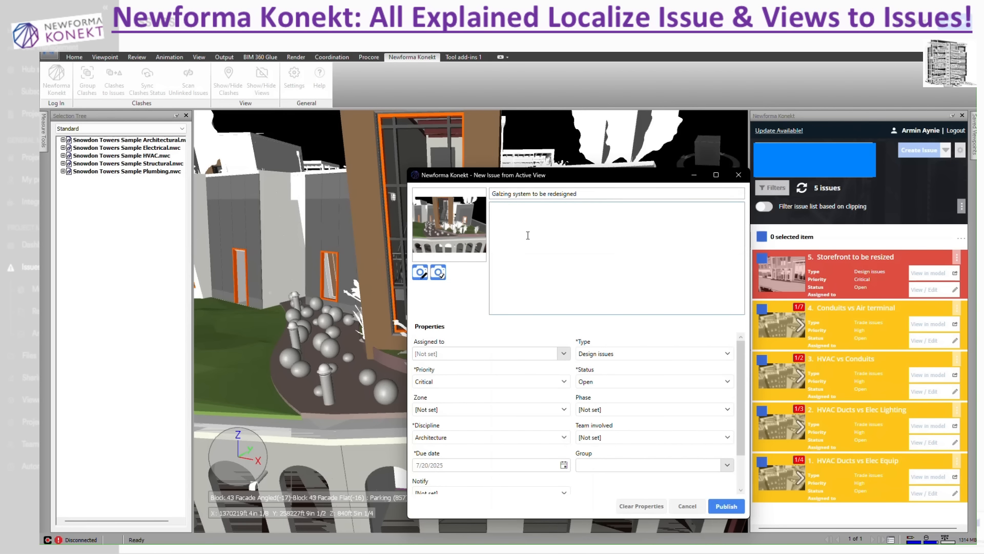
type("to be reviwed with the design team")
left_click(516, 209)
type("e")
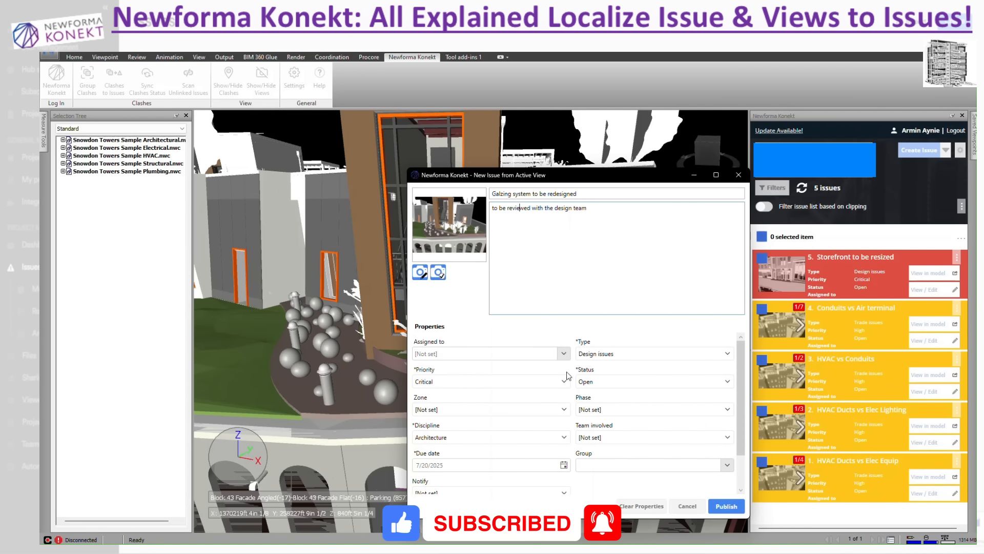
Set the new issue's priority to Medium and publish it
left_click(493, 383)
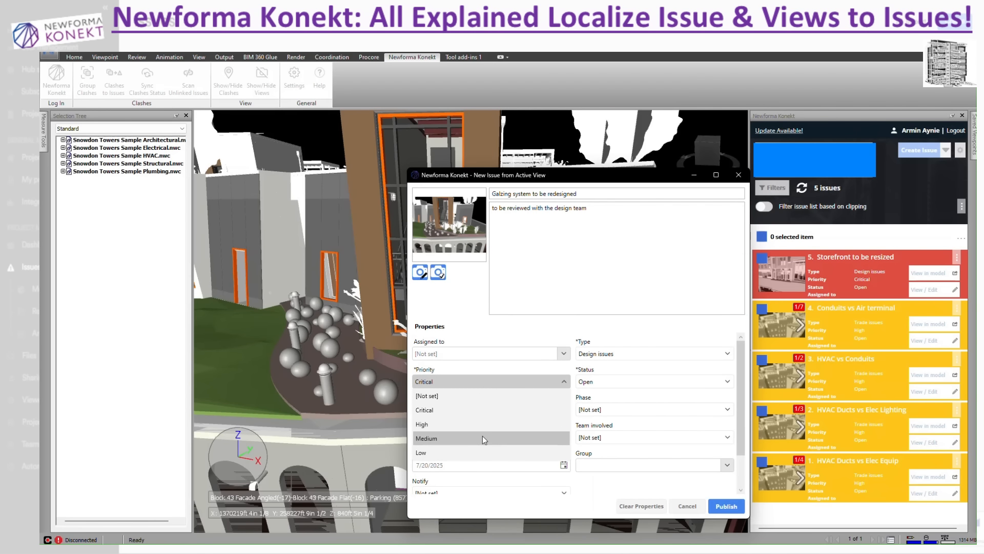
left_click(481, 438)
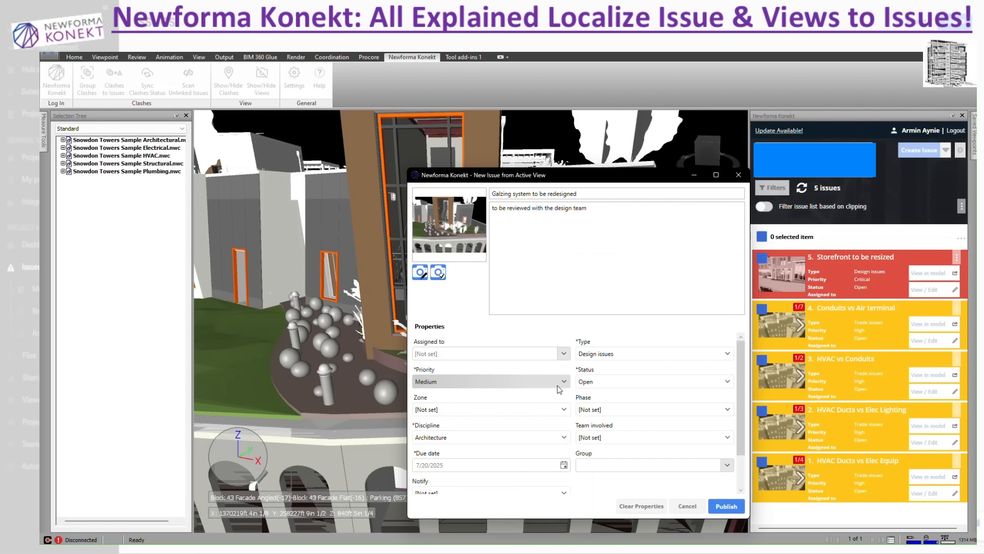
left_click(729, 506)
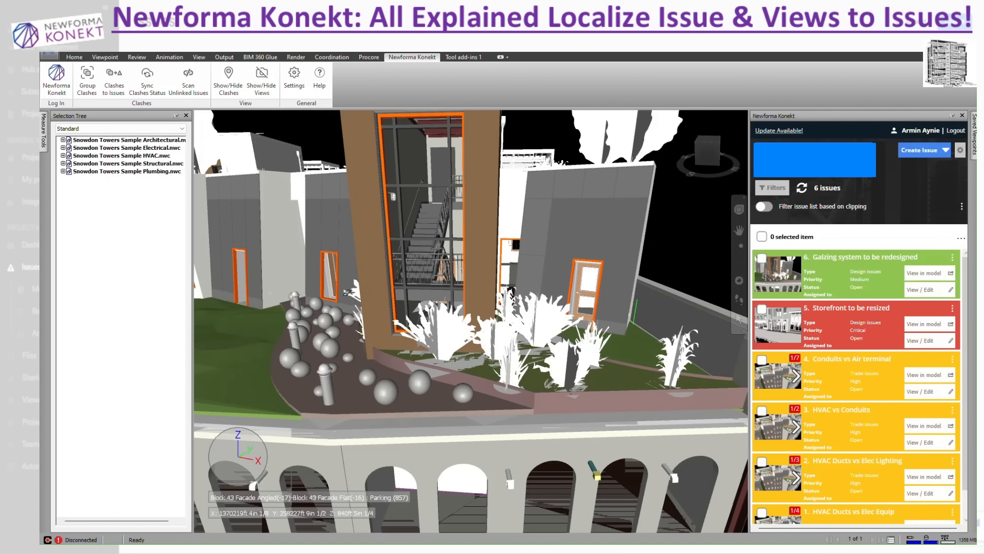
Display the clash and view markers on the whole building model
scroll(352, 296, "down", 5)
scroll(352, 296, "down", 3)
middle_click_drag(463, 299, 625, 298)
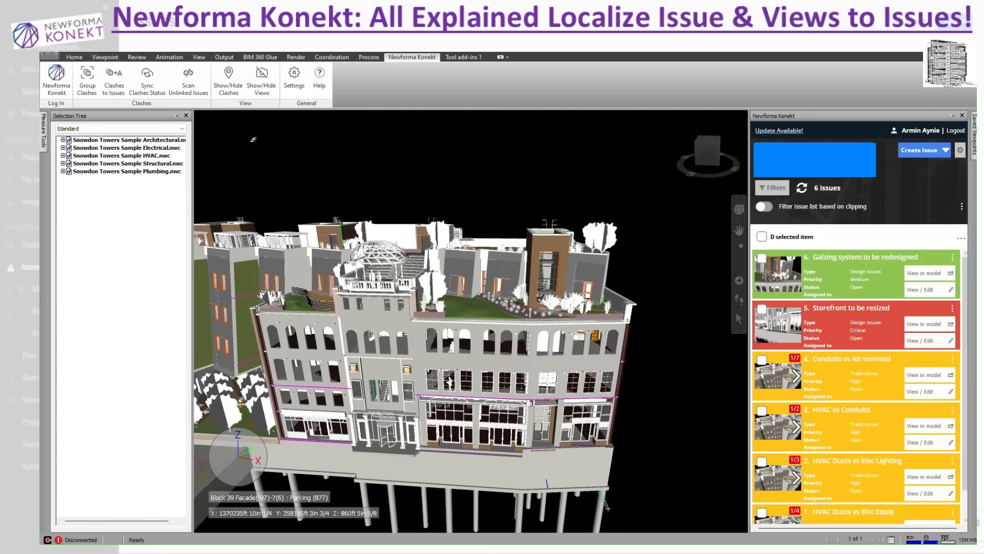
left_click(231, 81)
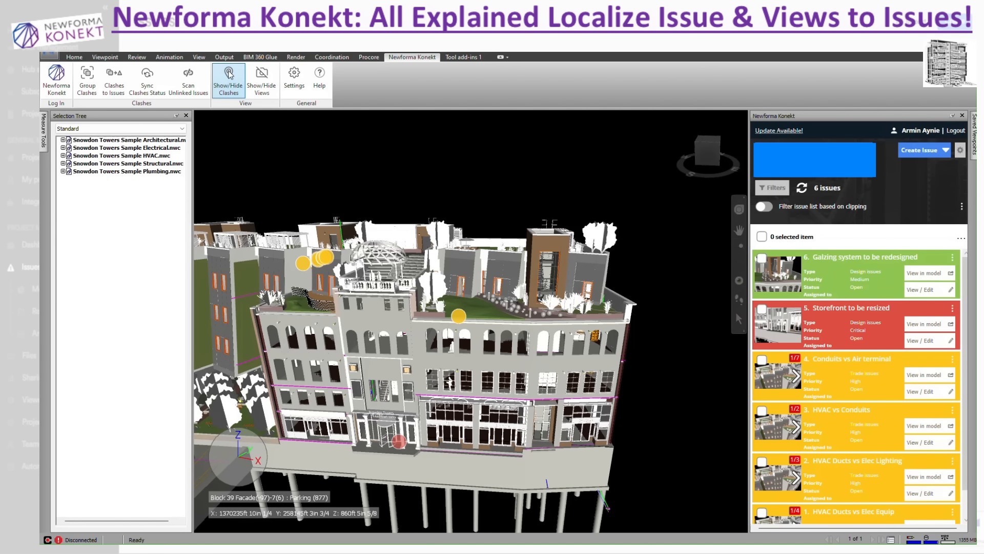
left_click(262, 81)
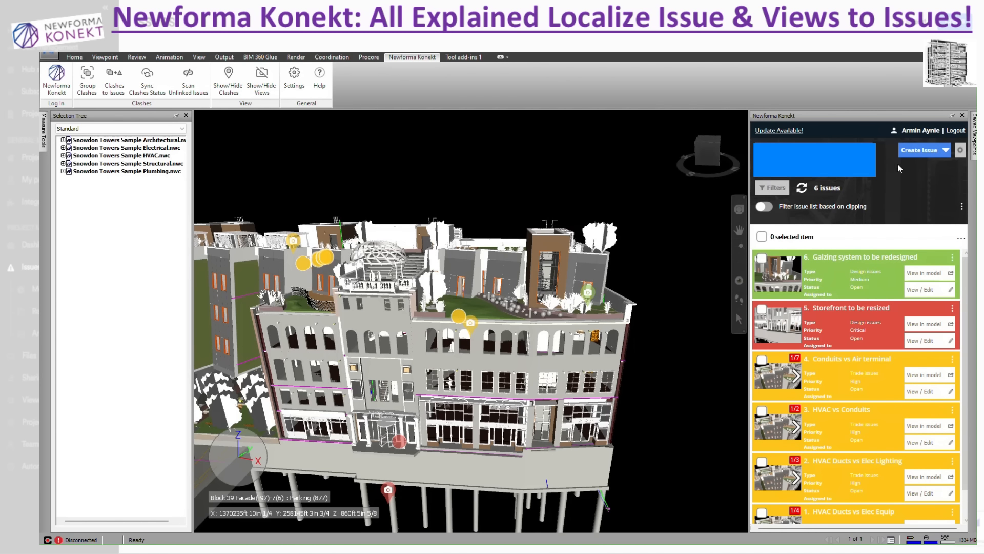
Bring up the saved viewpoints and expand the Newforma Konekt Training folder
left_click(945, 150)
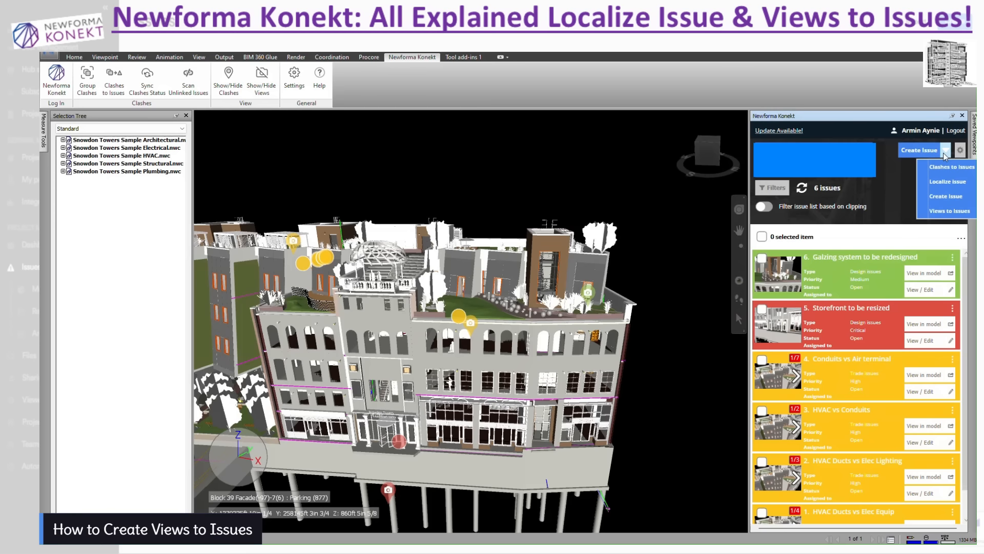
left_click(942, 210)
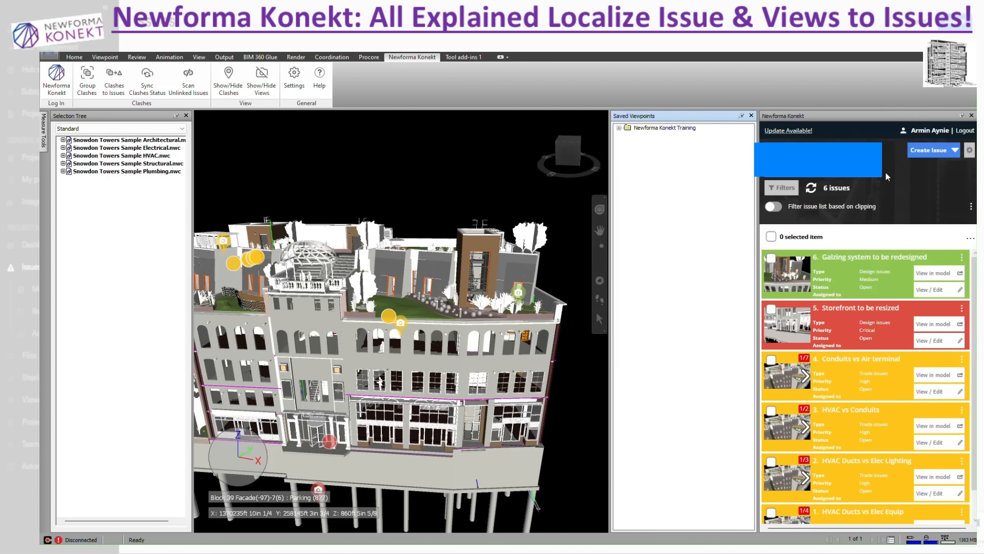
left_click(620, 128)
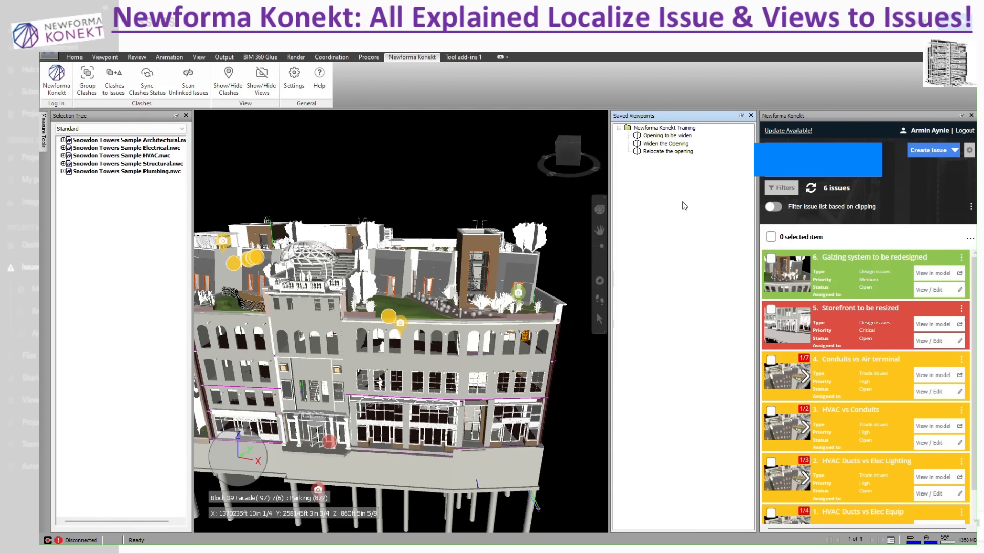
left_click(954, 149)
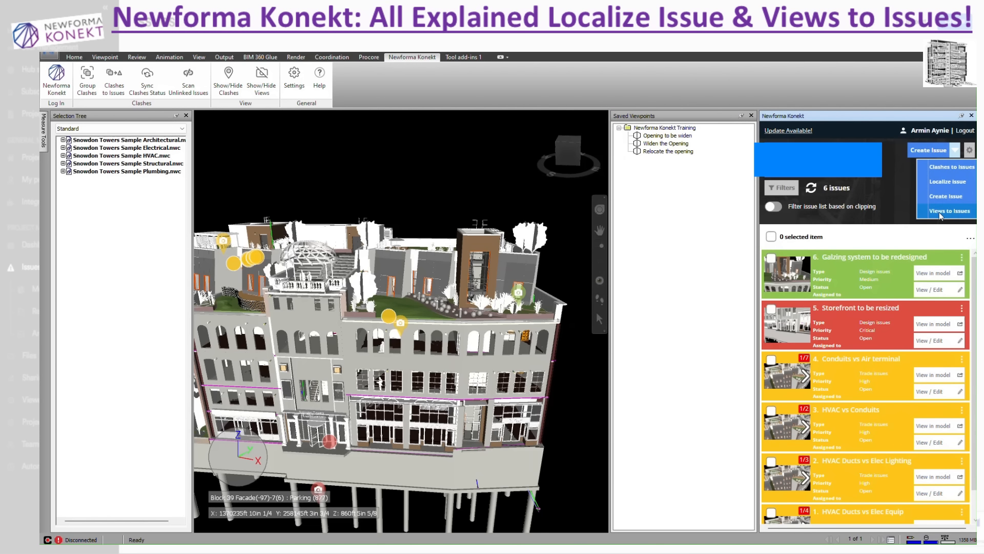
left_click(960, 215)
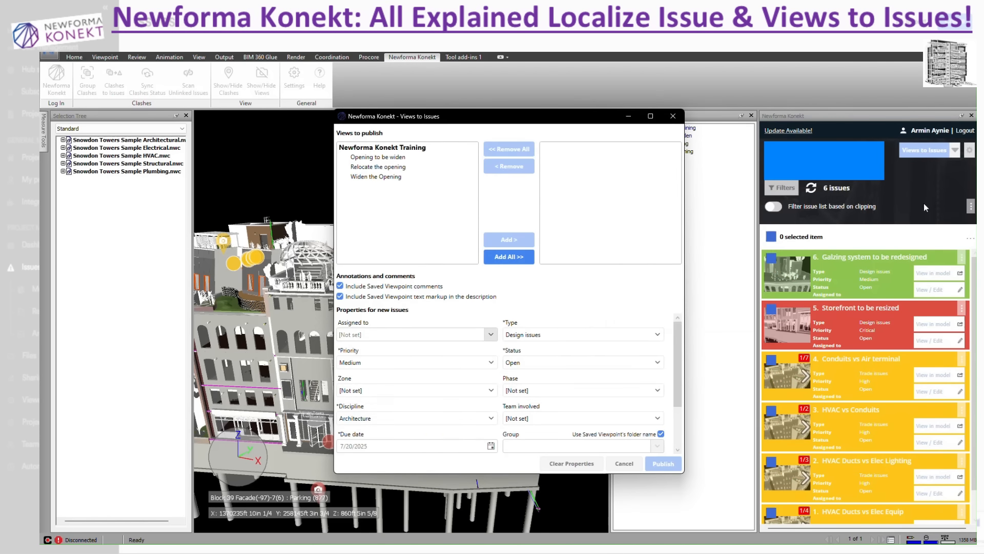
left_click_drag(610, 121, 527, 135)
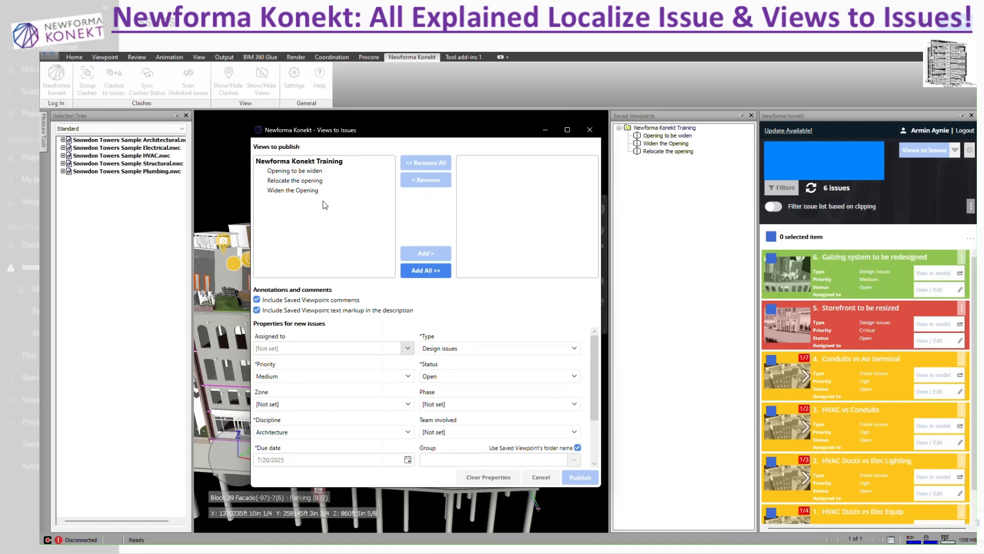
left_click(315, 172)
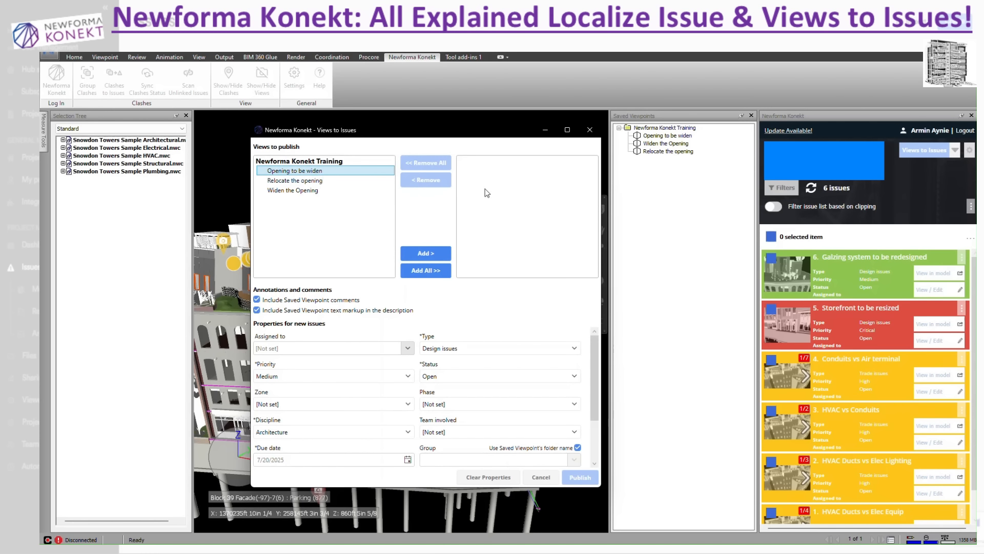
left_click(439, 255)
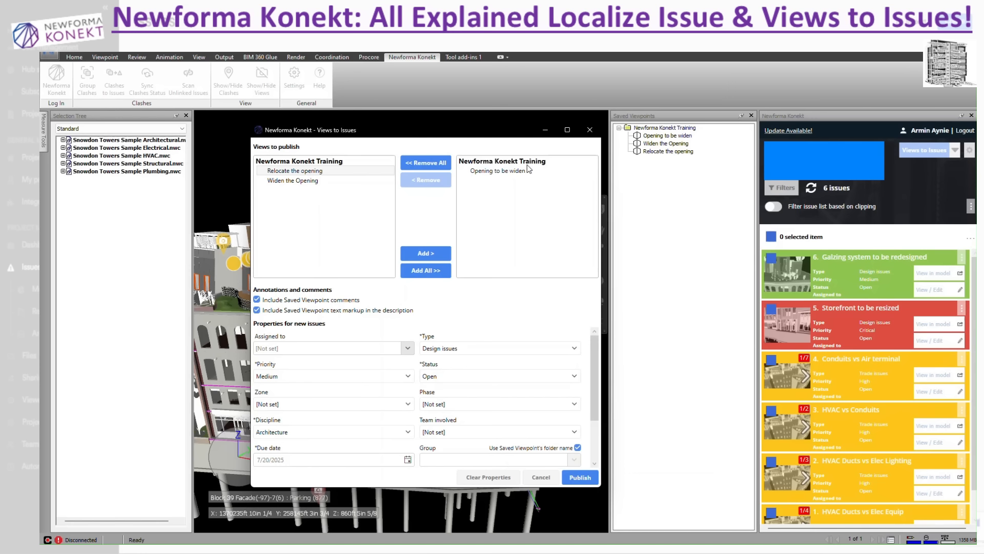
left_click(317, 180)
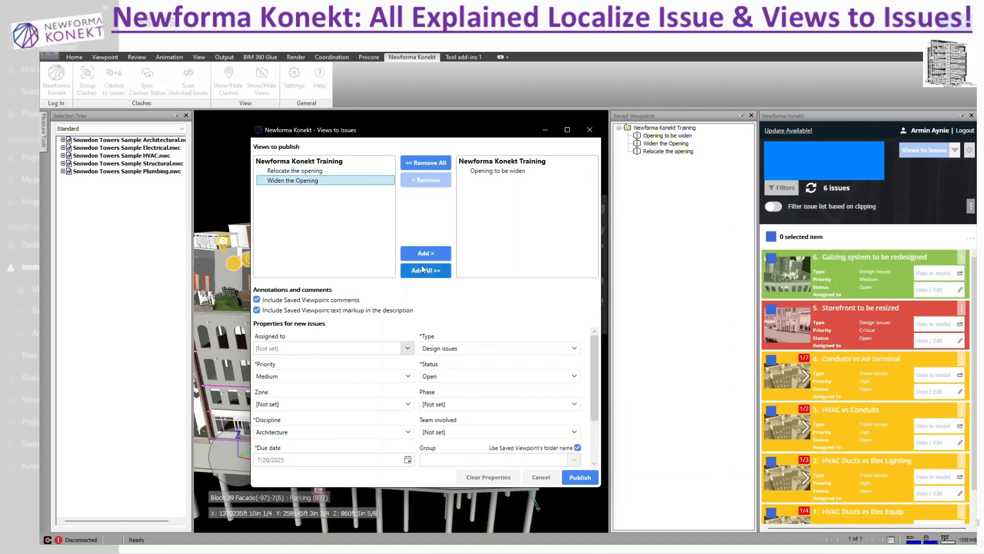
left_click(425, 253)
left_click(416, 271)
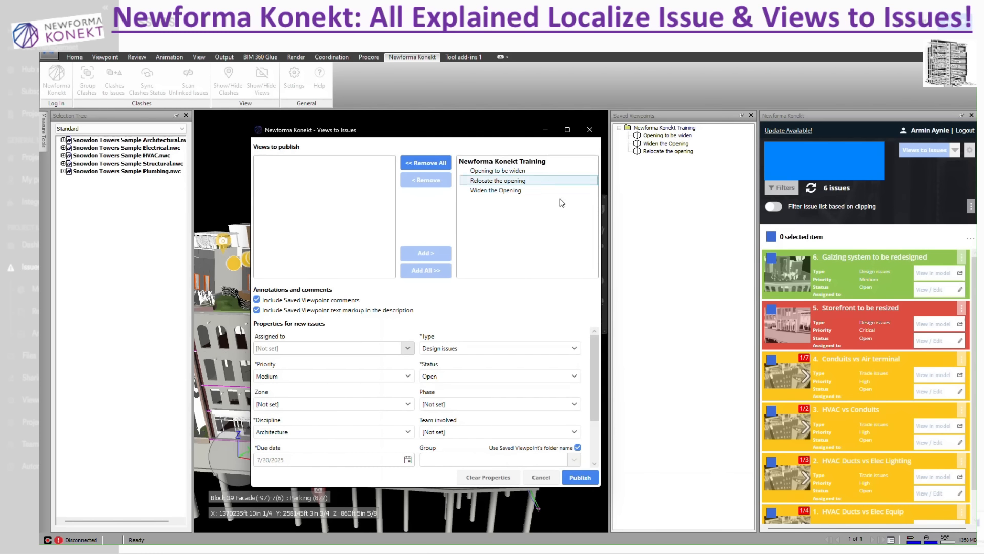
left_click(471, 190)
left_click(445, 186)
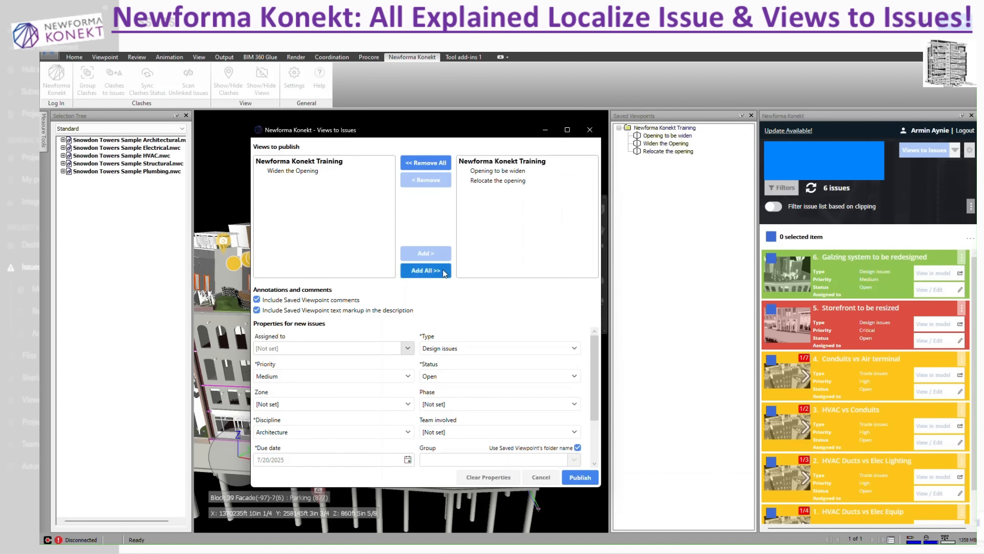
left_click(433, 270)
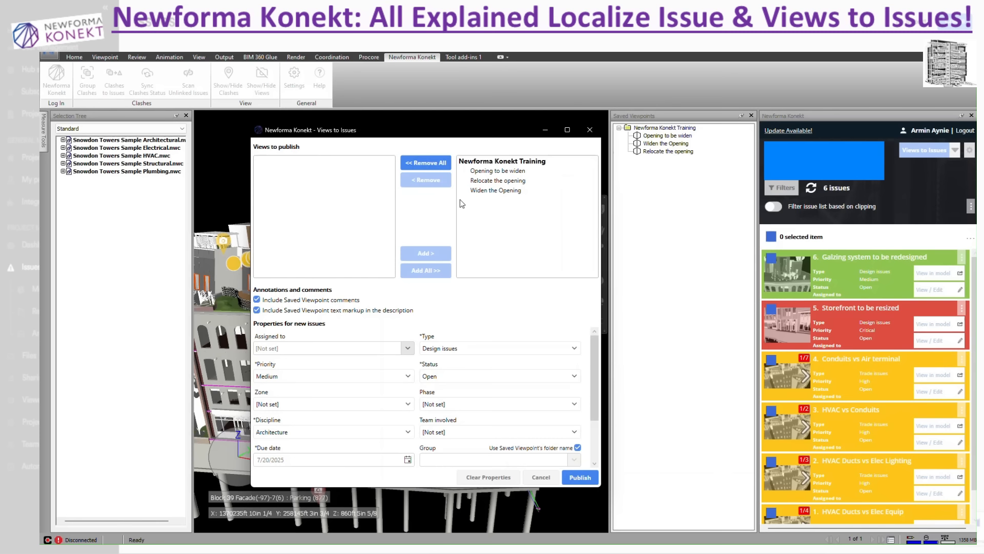
left_click(528, 476)
View the saved viewpoints Opening to be widen, Widen the Opening and Relocate the opening in the model
left_click(658, 136)
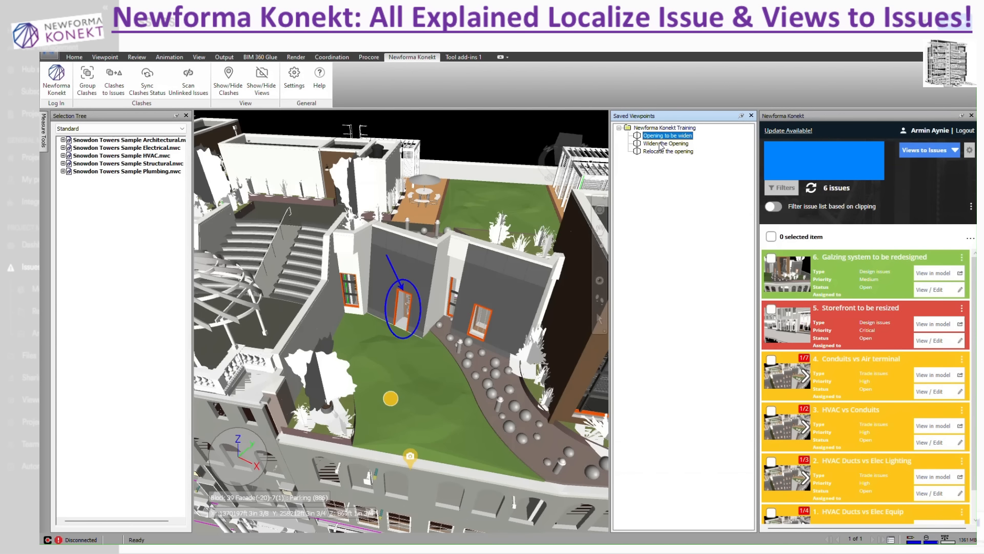
left_click(660, 144)
left_click(661, 151)
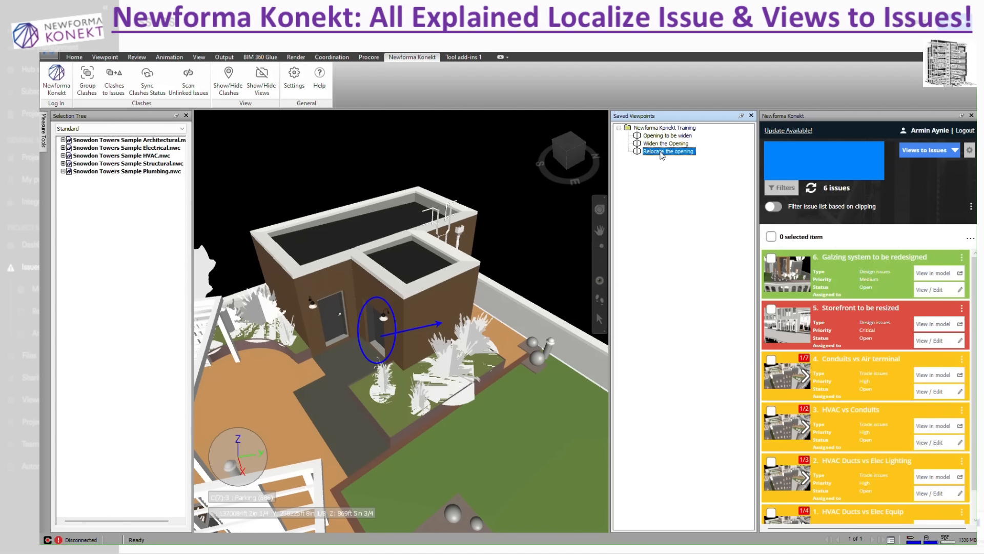
Start Views to Issues and add all saved viewpoints of the Newforma Konekt Training folder for publishing
left_click(925, 151)
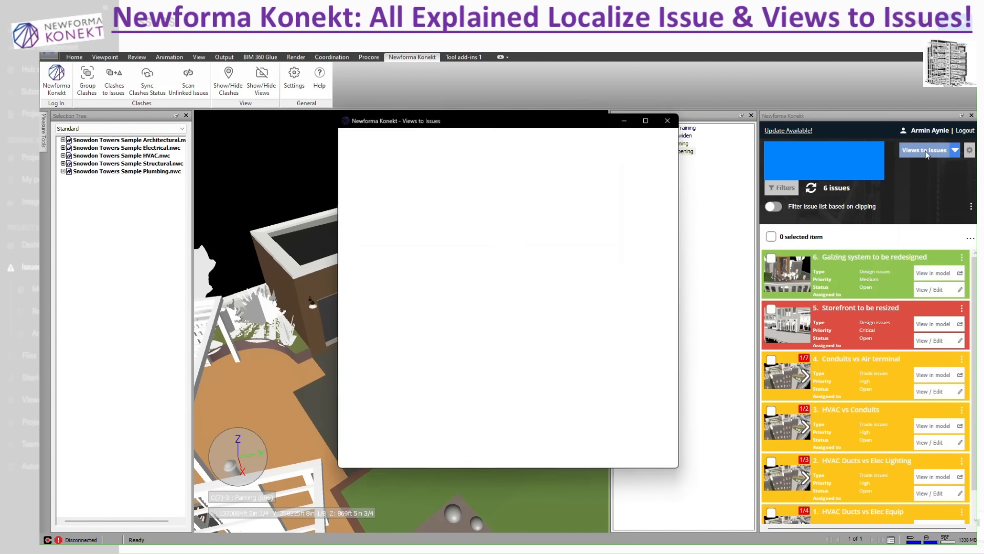
left_click_drag(594, 117, 513, 122)
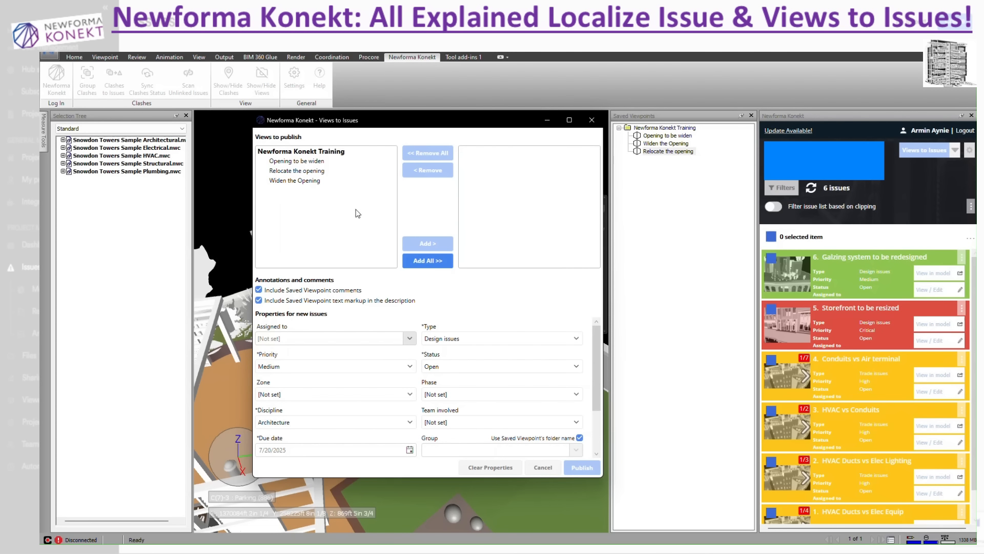
left_click(429, 261)
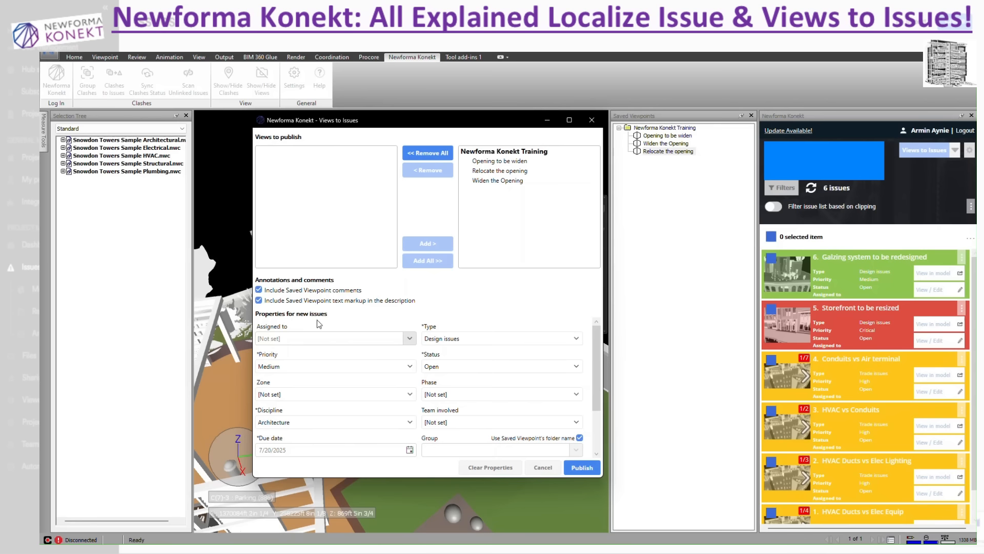
Set the priority of the new issues to Critical and review their remaining properties
scroll(318, 332, "down", 1)
scroll(318, 332, "up", 1)
left_click(321, 370)
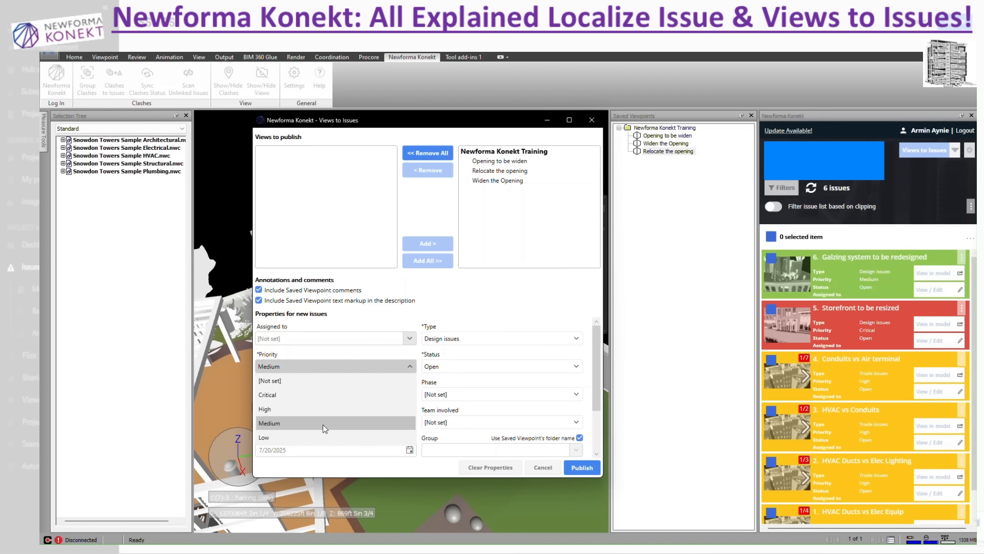
left_click(318, 391)
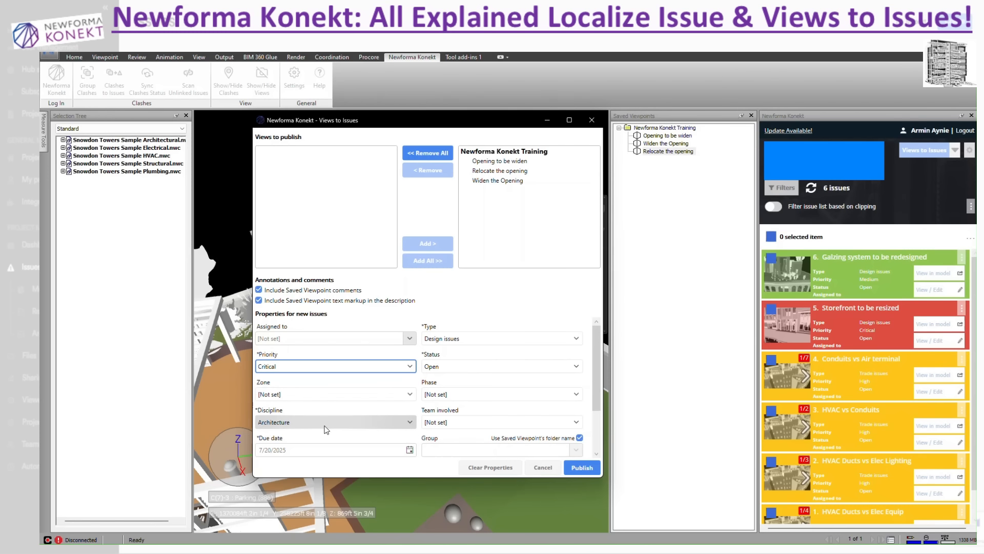
scroll(349, 439, "down", 1)
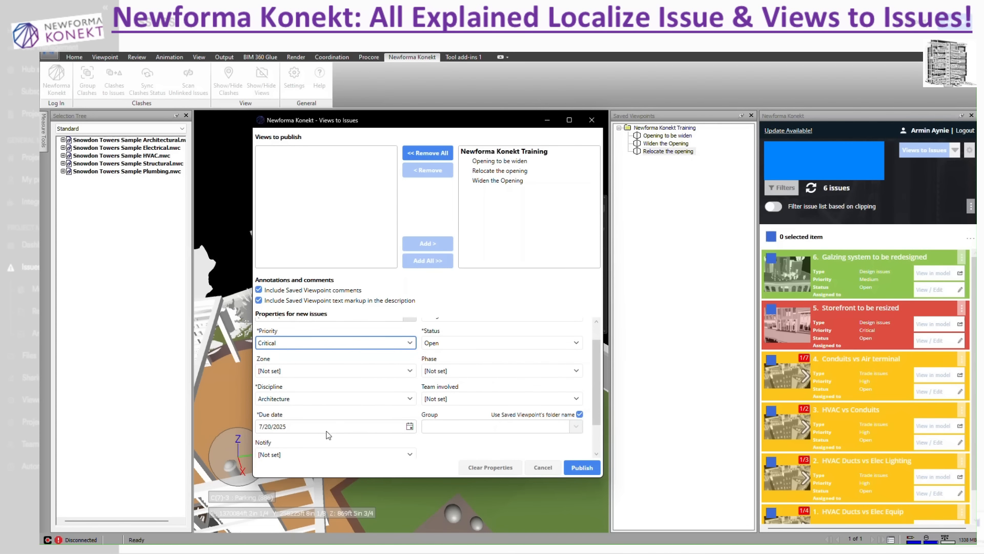
scroll(317, 428, "down", 1)
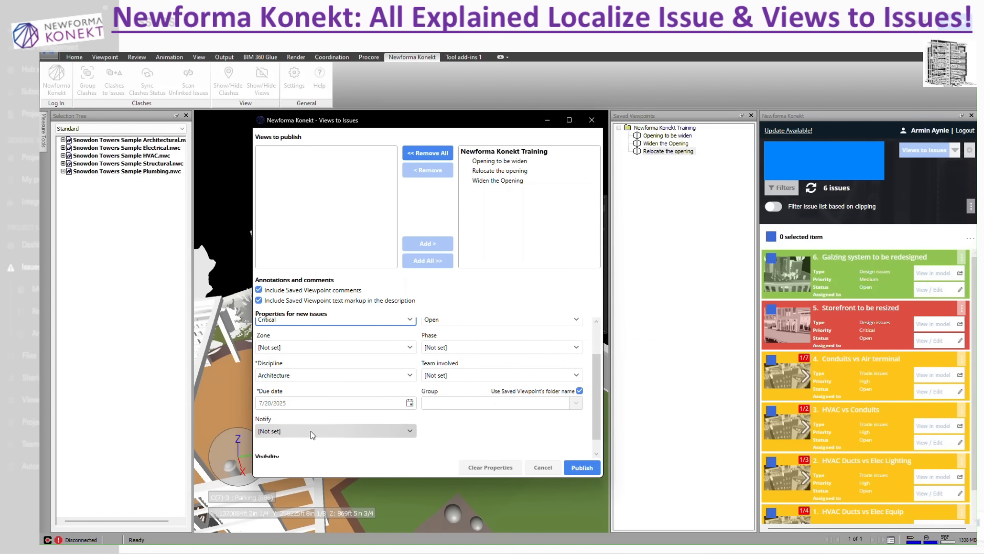
scroll(451, 395, "up", 2)
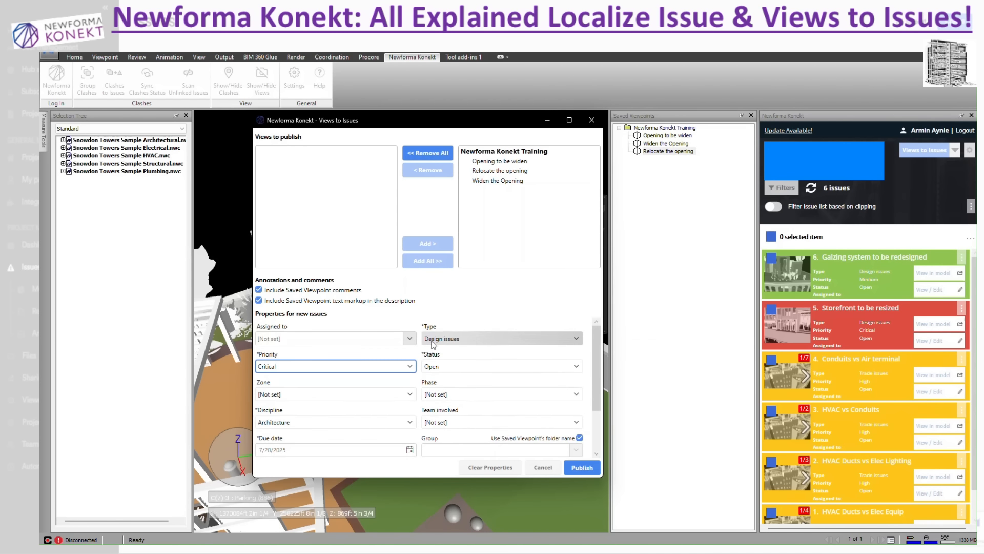
Choose Design issues as the type and turn off using the saved viewpoint's folder name for the group
left_click(449, 338)
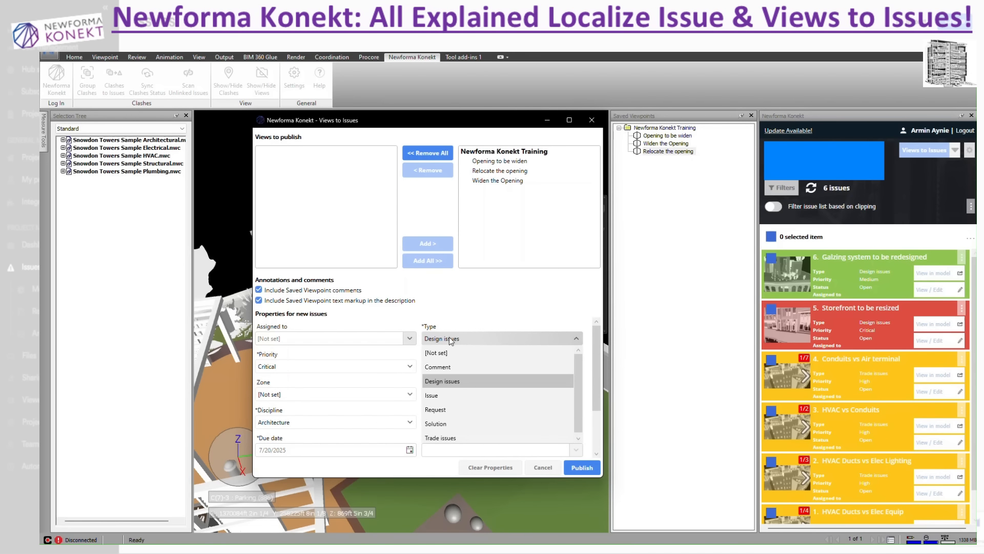
left_click(465, 354)
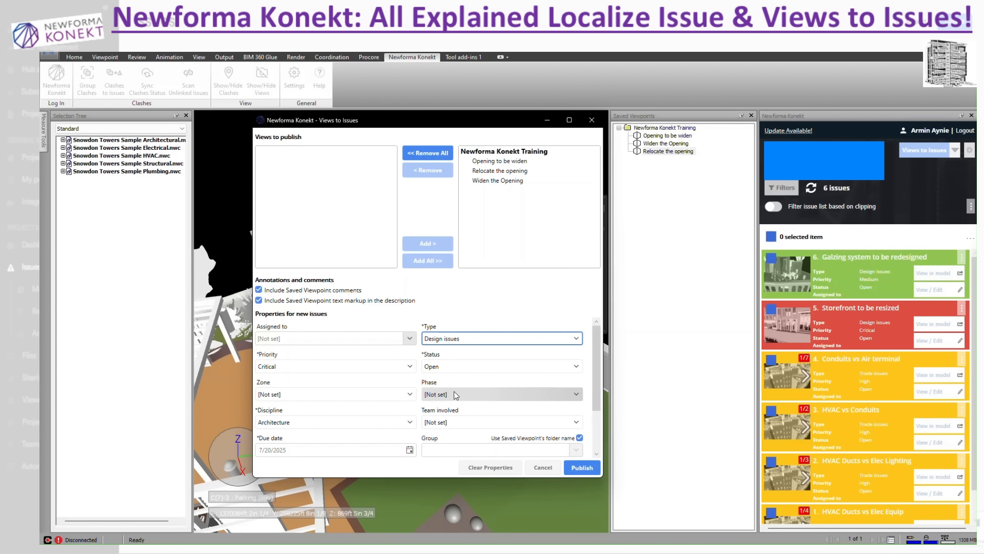
scroll(455, 395, "down", 1)
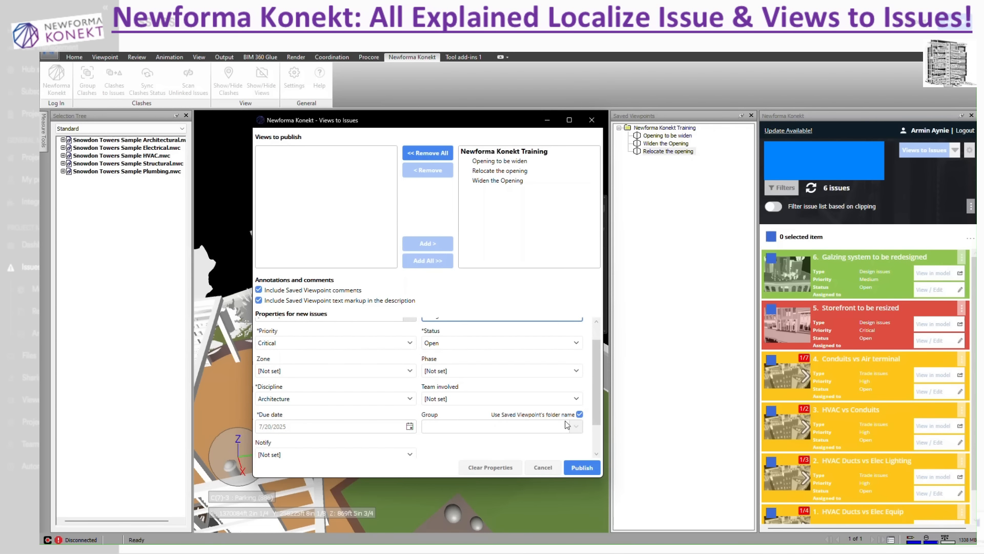
left_click(579, 414)
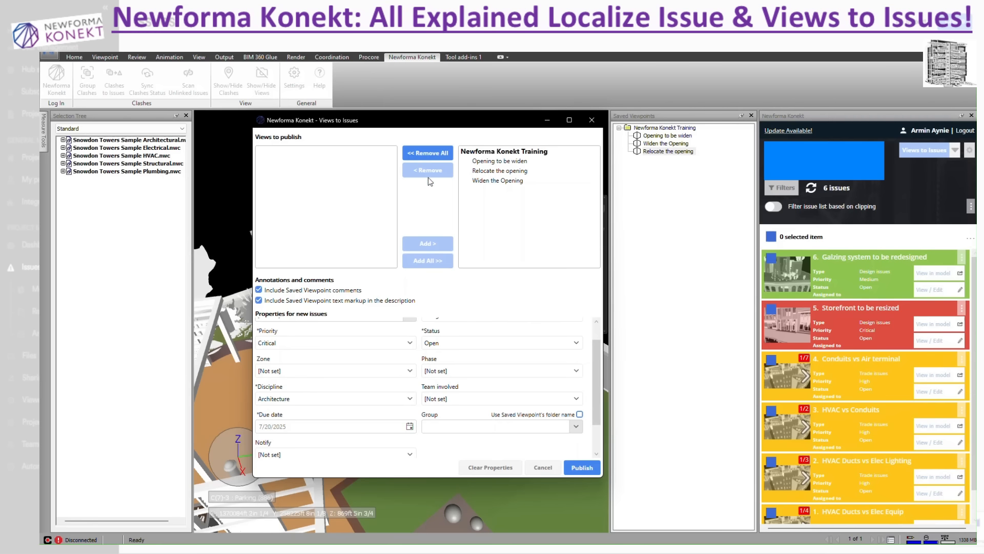